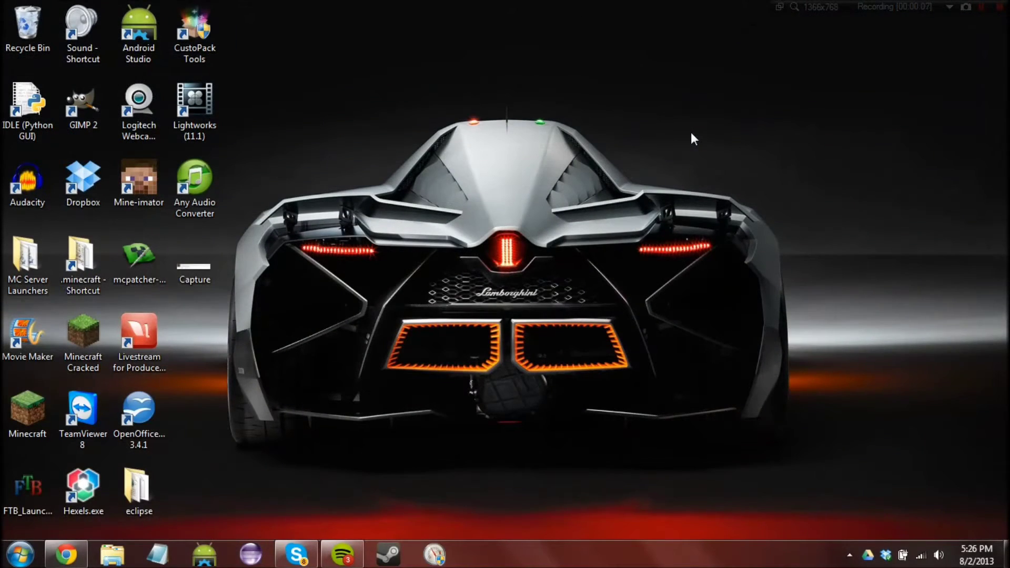
# - Read java.com's guide to setting PATH in a new Chrome tab, then close it and show the desktop
pyautogui.click(74, 555)
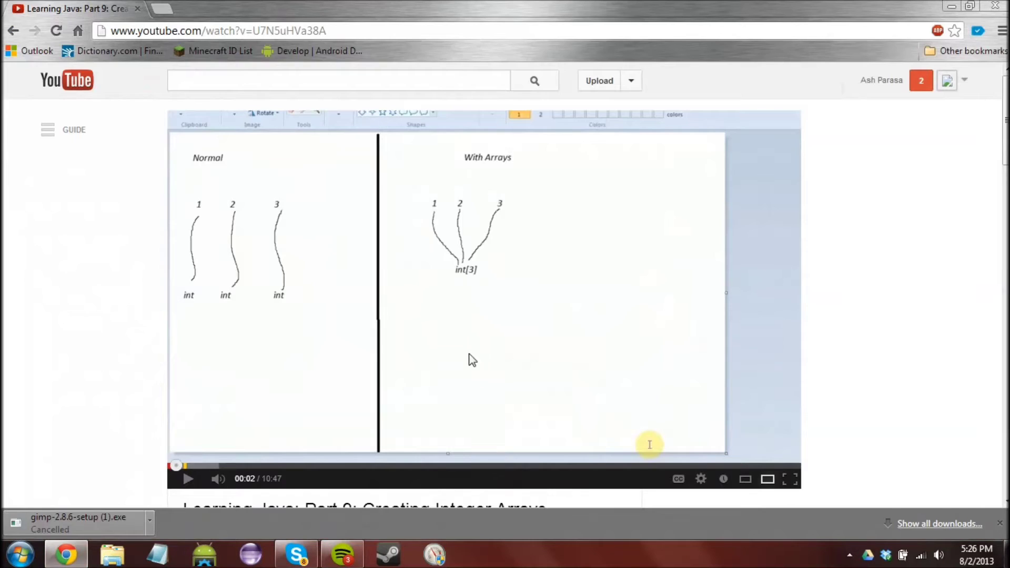
pyautogui.hotkey('ctrl', 't')
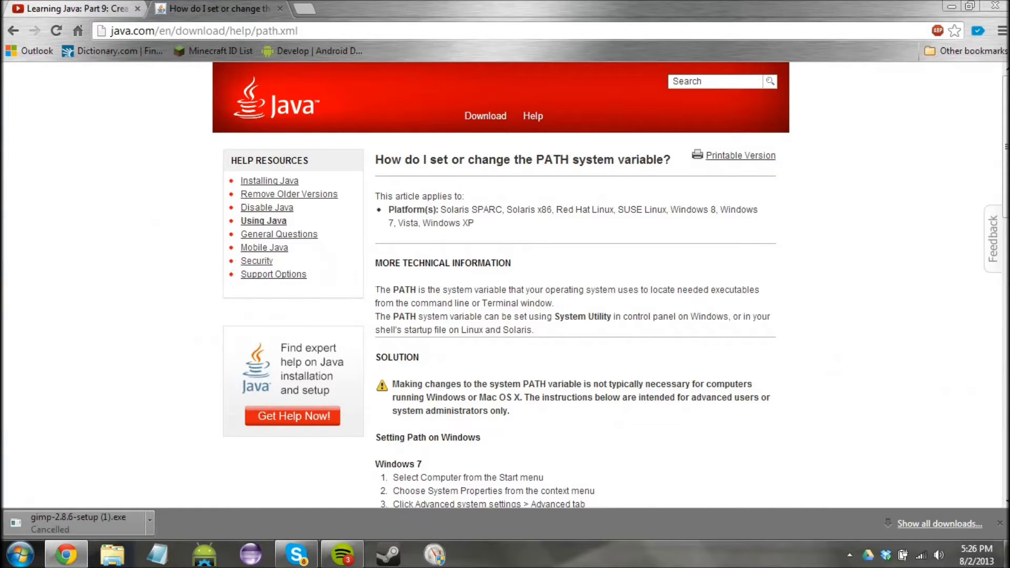
pyautogui.moveTo(375, 290); pyautogui.dragTo(556, 303)
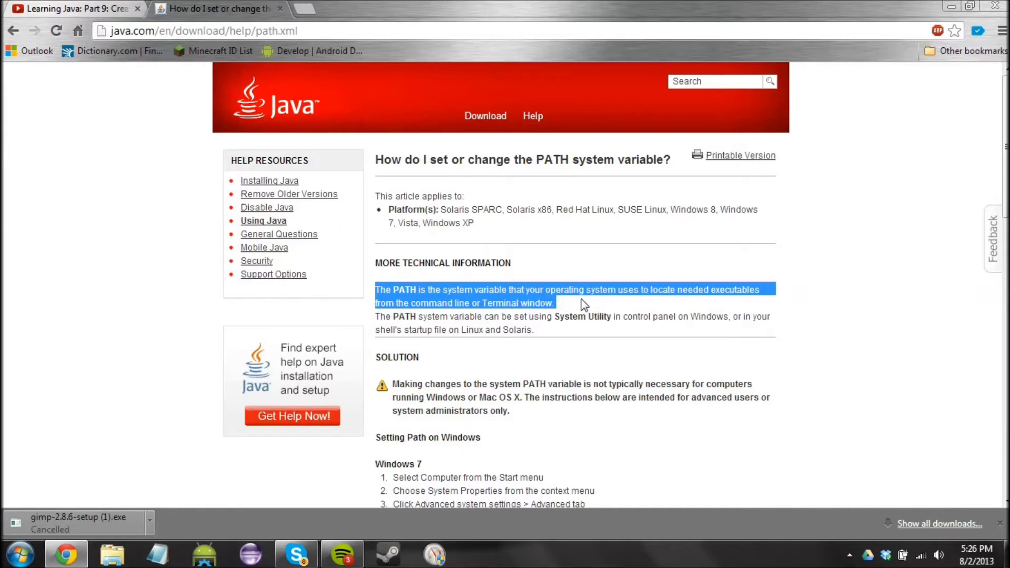
pyautogui.click(556, 299)
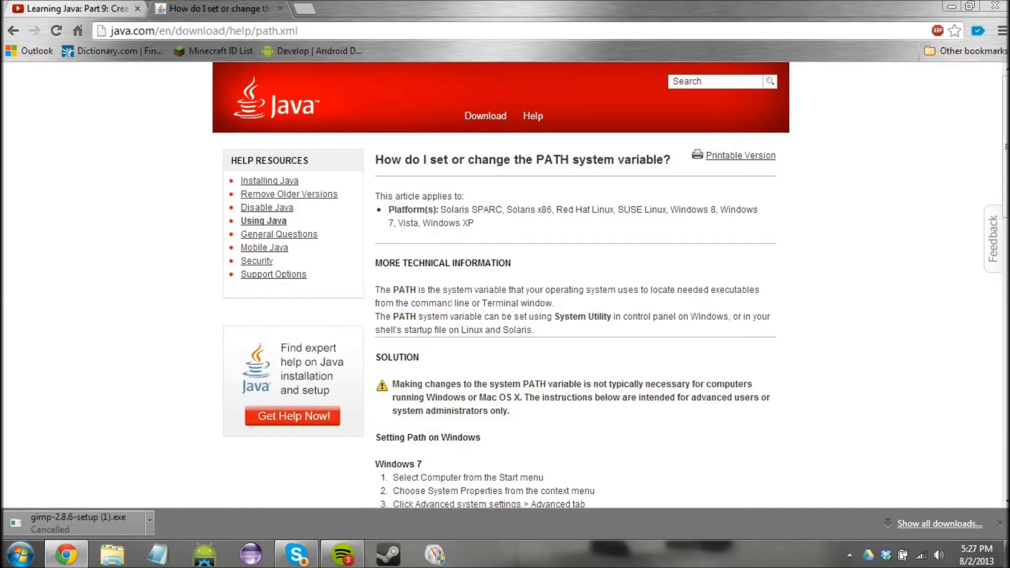
pyautogui.click(280, 9)
pyautogui.press('super+d')
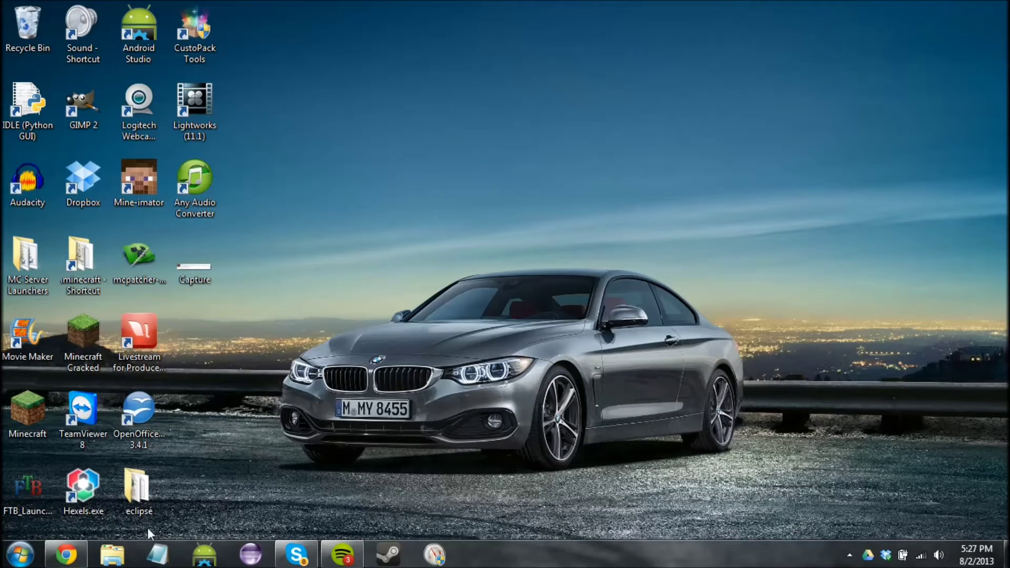
# - Go from Computer through System properties to Environment Variables and select the system Path variable
pyautogui.click(20, 554)
pyautogui.click(273, 367)
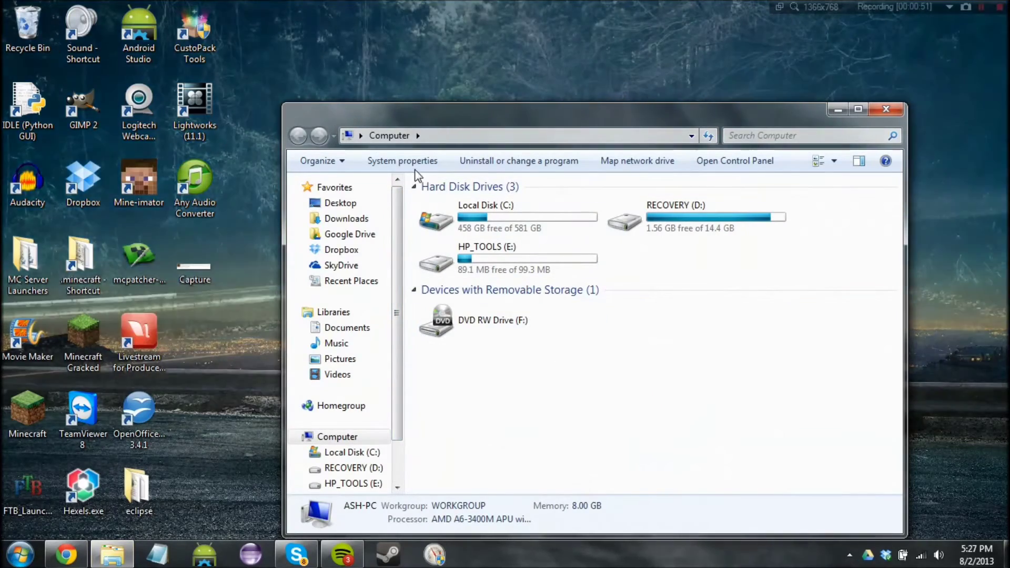
pyautogui.click(410, 162)
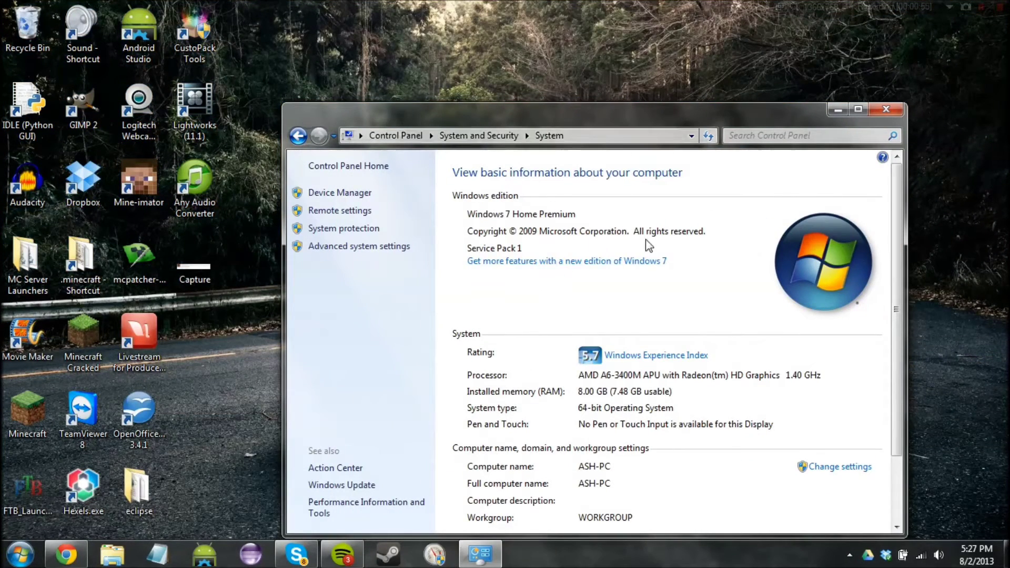
pyautogui.click(392, 247)
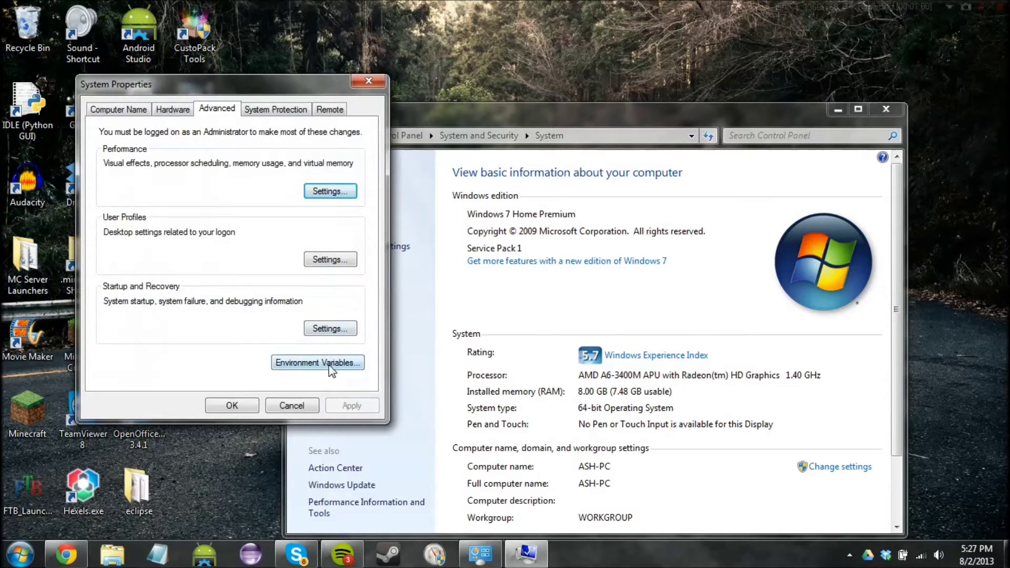
pyautogui.click(331, 370)
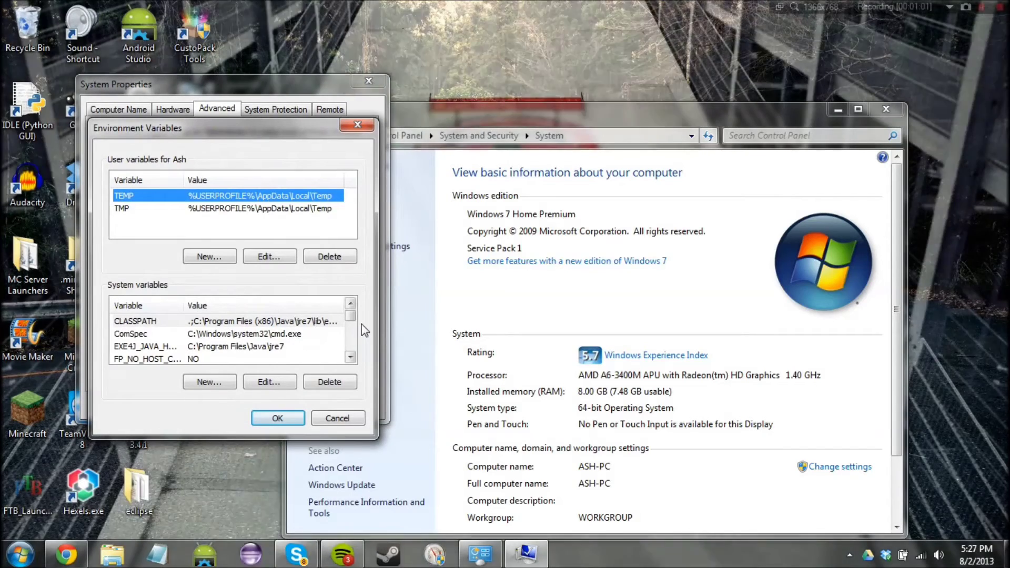
pyautogui.moveTo(350, 316); pyautogui.dragTo(317, 335)
pyautogui.click(283, 334)
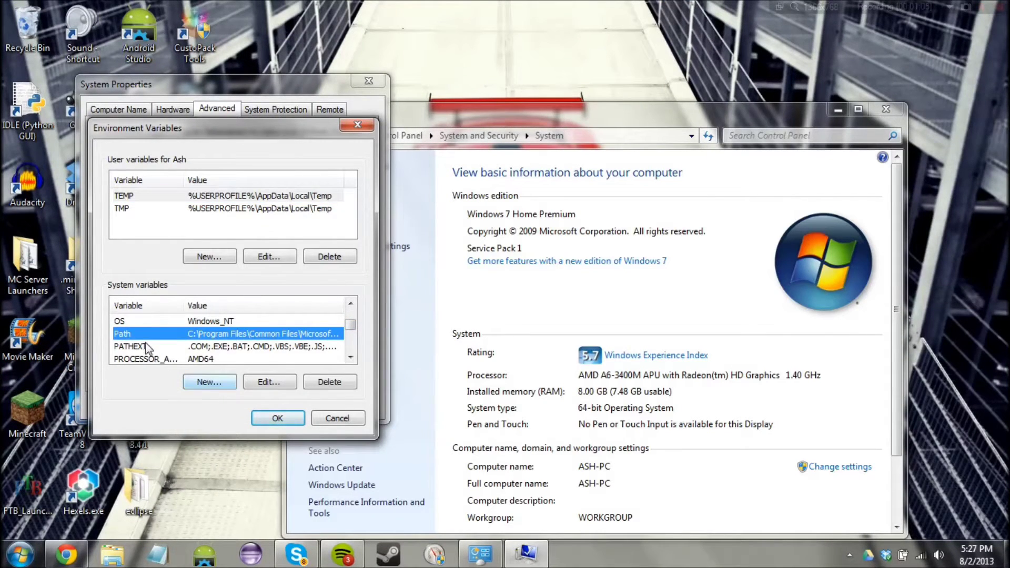
# - Abandon a new PATH variable, edit the existing Path with the cursor at its end, and open Computer
pyautogui.click(197, 386)
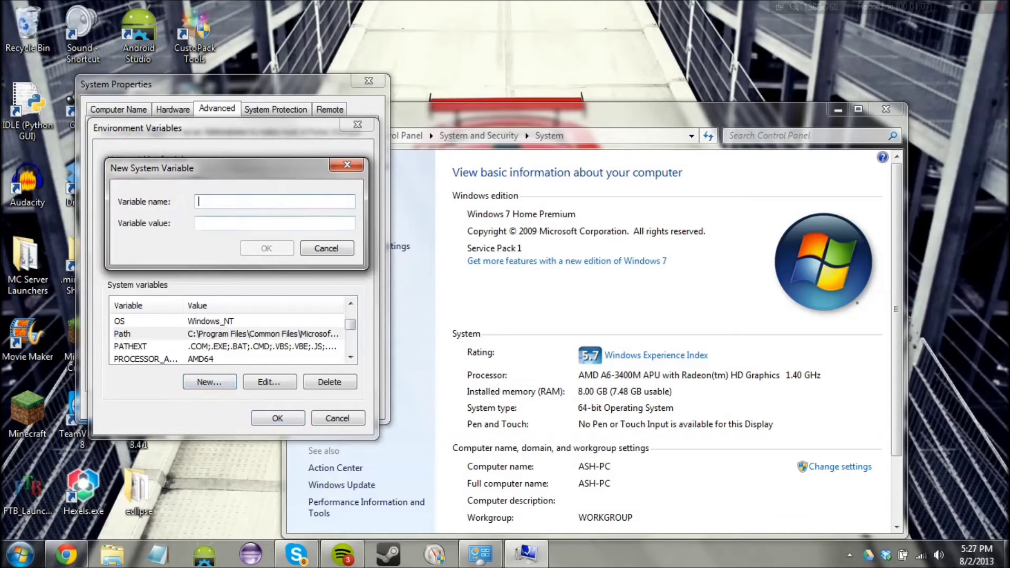
pyautogui.write('PATH')
pyautogui.click(345, 168)
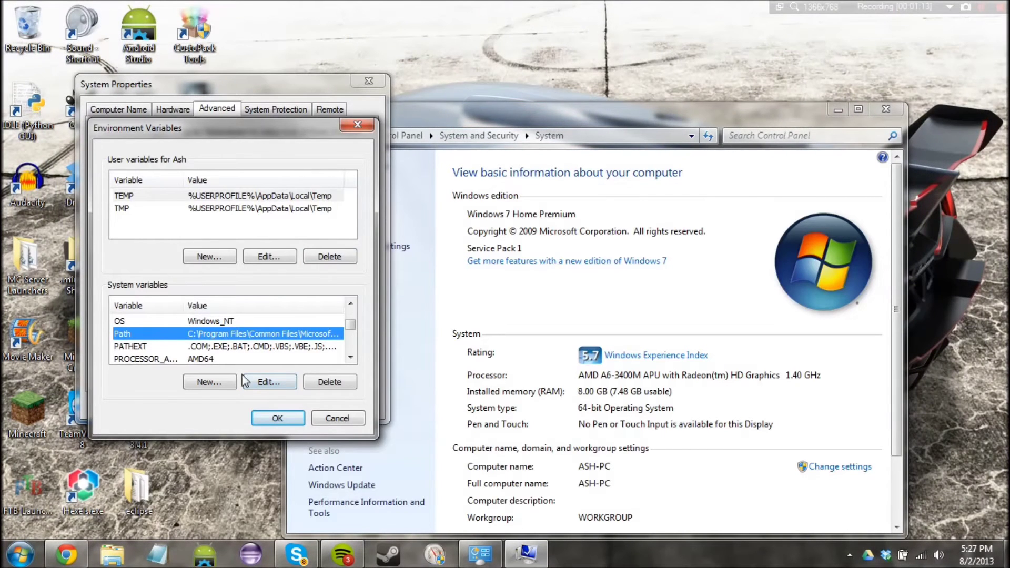
pyautogui.click(264, 385)
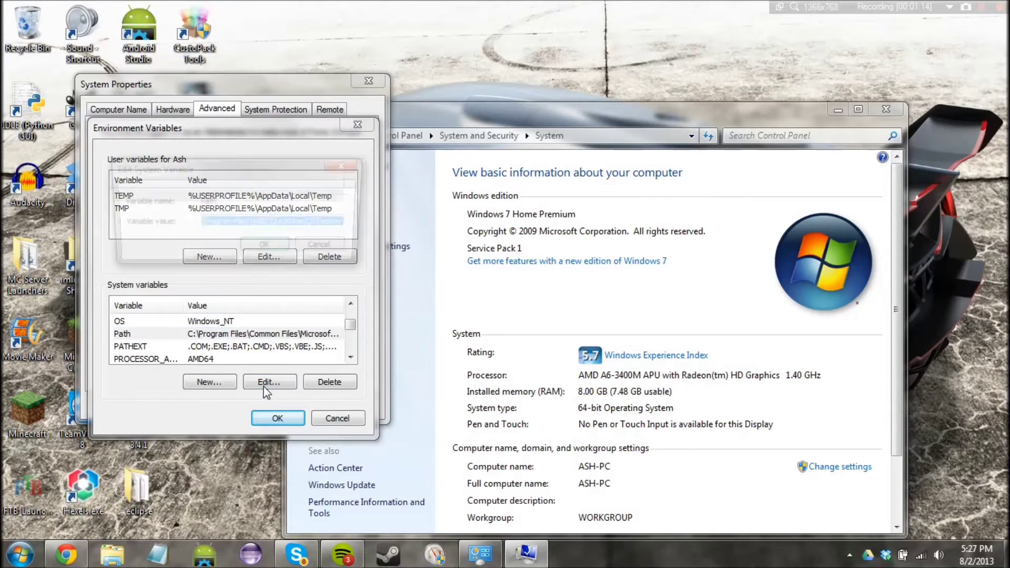
pyautogui.press('End')
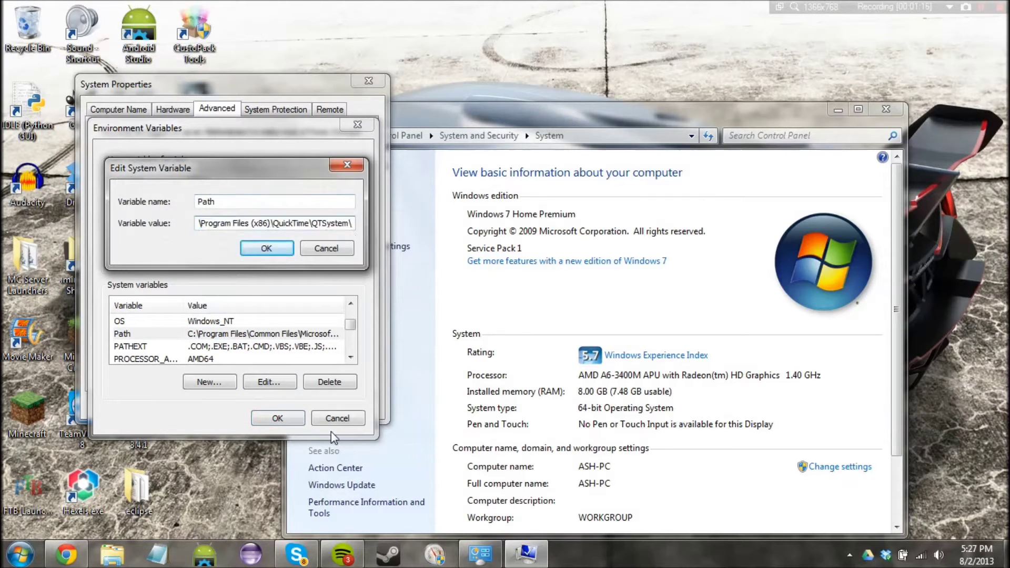
pyautogui.press('super')
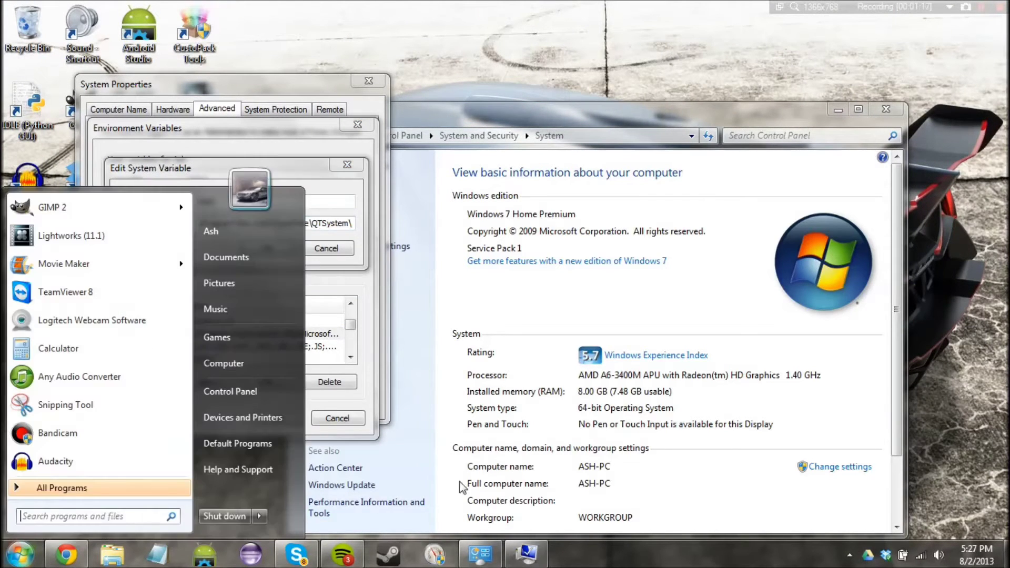
pyautogui.click(269, 365)
# - Browse from Local Disk (C:) through Program Files (x86), Java and jre7 into the bin folder
pyautogui.doubleClick(578, 124)
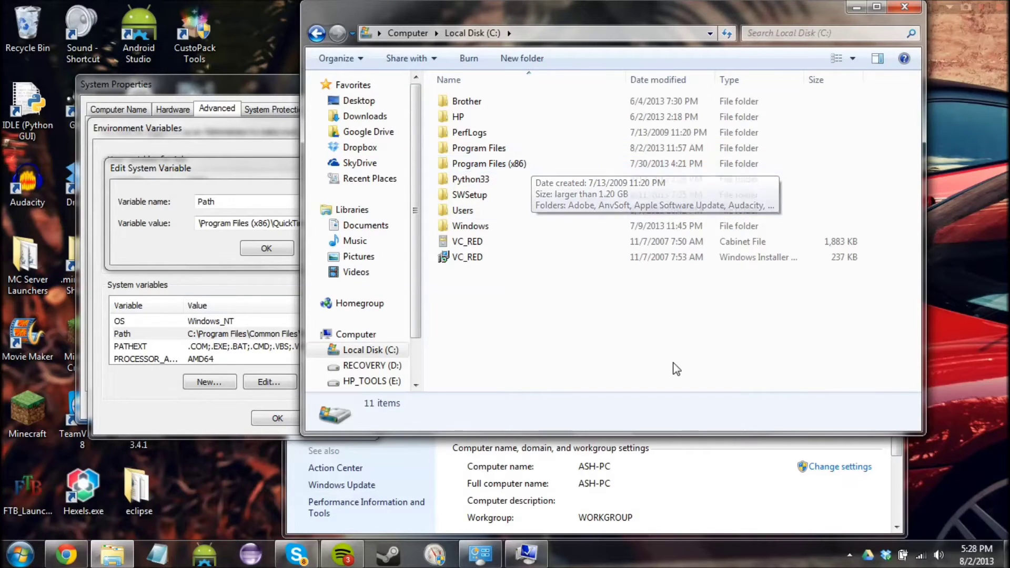
pyautogui.doubleClick(550, 163)
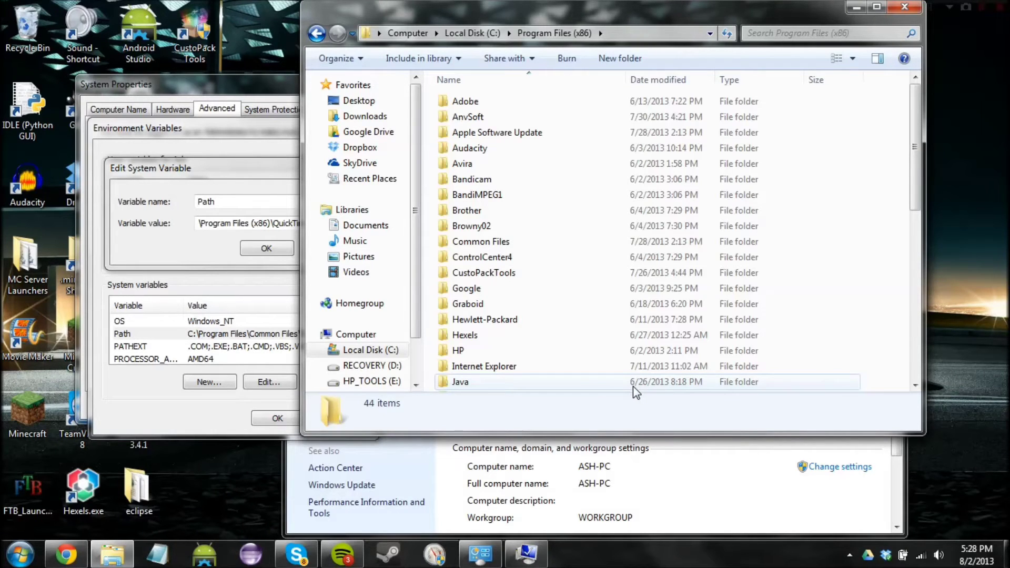
pyautogui.click(472, 33)
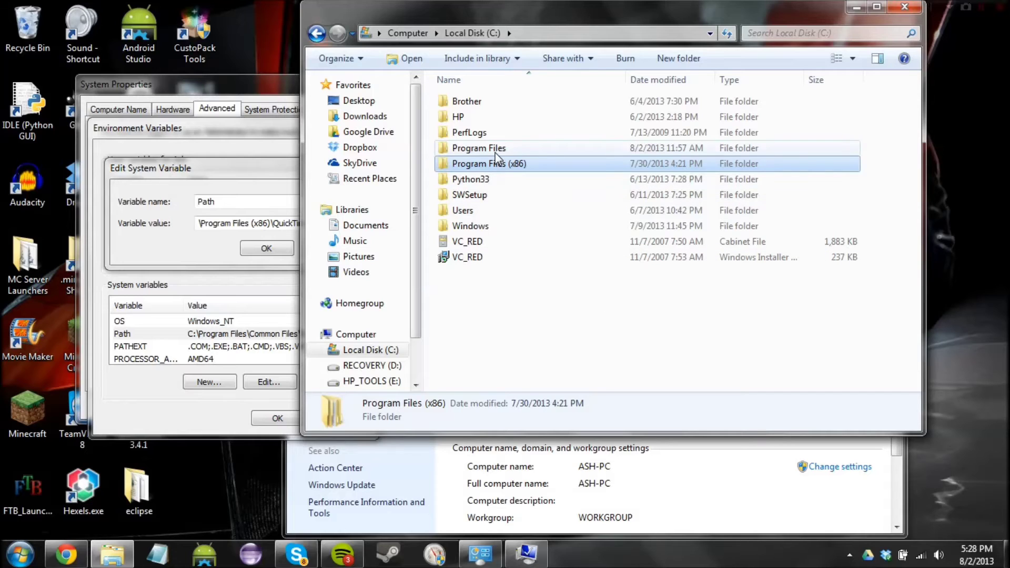
pyautogui.doubleClick(523, 166)
pyautogui.click(470, 380)
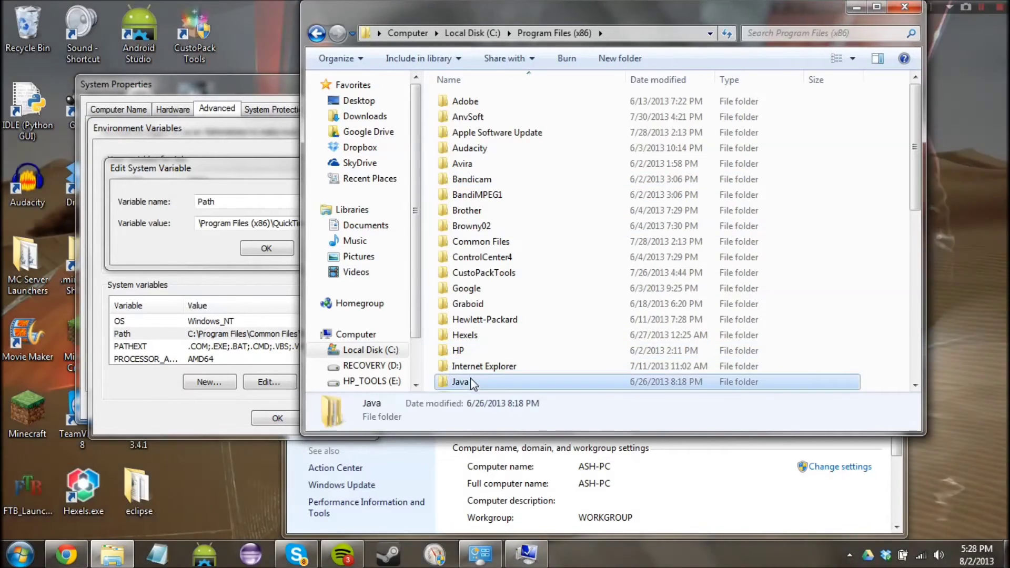
pyautogui.doubleClick(471, 381)
pyautogui.doubleClick(497, 106)
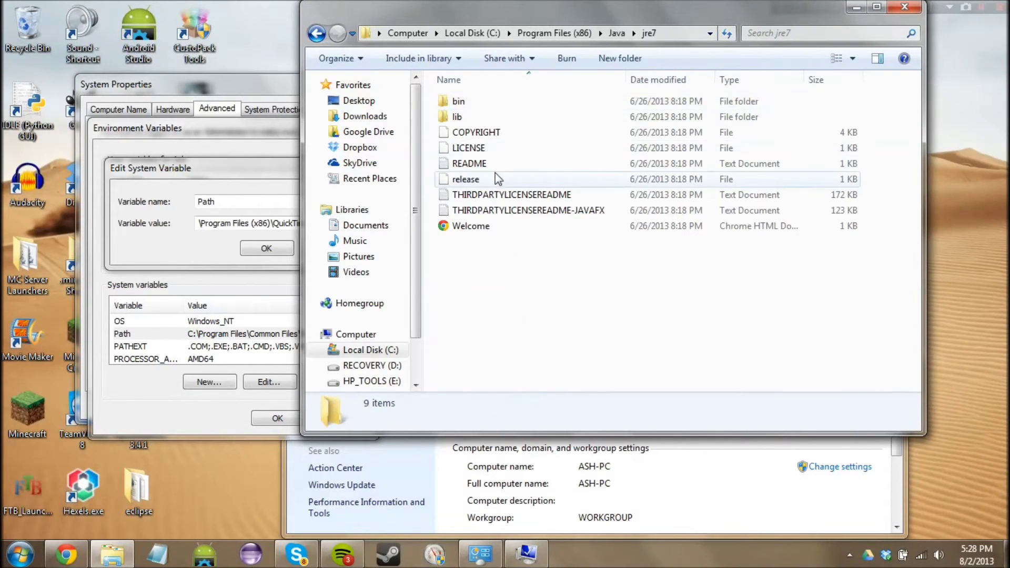
pyautogui.doubleClick(483, 108)
# - Copy the jre7 location path from the bin folder's Properties
pyautogui.rightClick(433, 225)
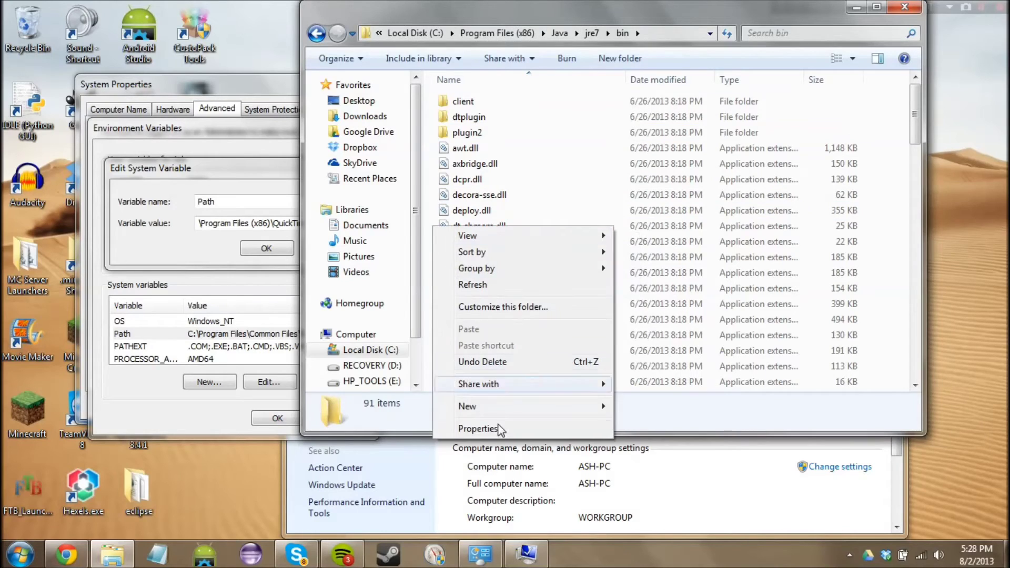
pyautogui.click(476, 428)
pyautogui.moveTo(497, 164); pyautogui.dragTo(379, 165)
pyautogui.hotkey('ctrl', 'c')
pyautogui.click(438, 390)
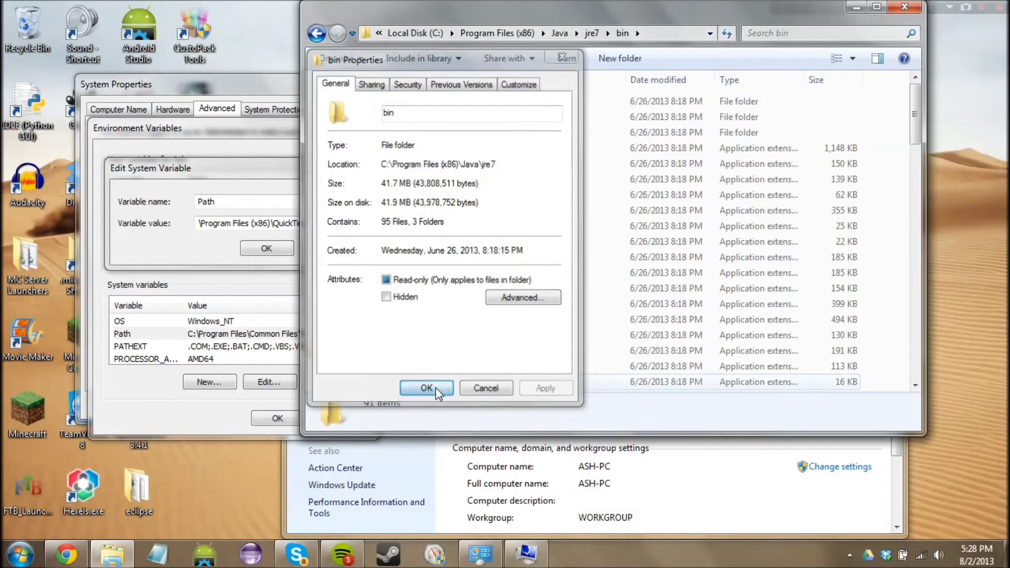
pyautogui.click(314, 245)
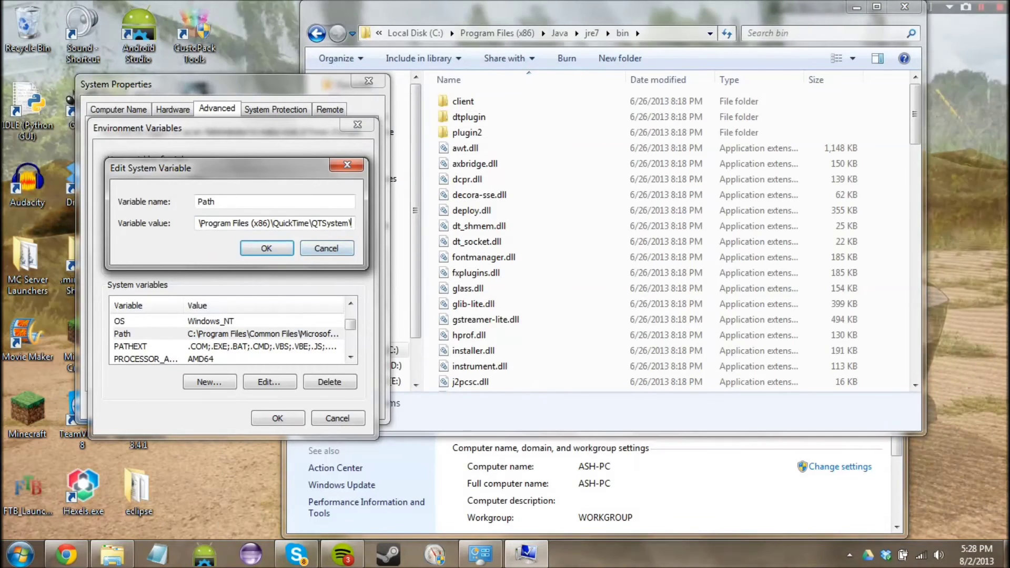
# - Paste the path at the end of the Path value, with ';' before it and '\bin' after
pyautogui.hotkey('ctrl', 'v')
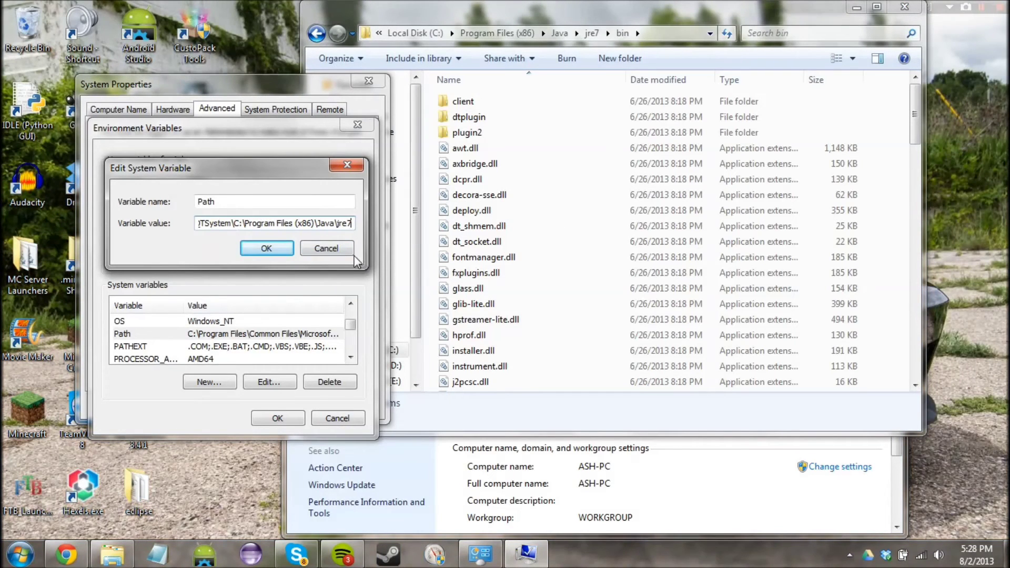
pyautogui.click(234, 223)
pyautogui.write(';')
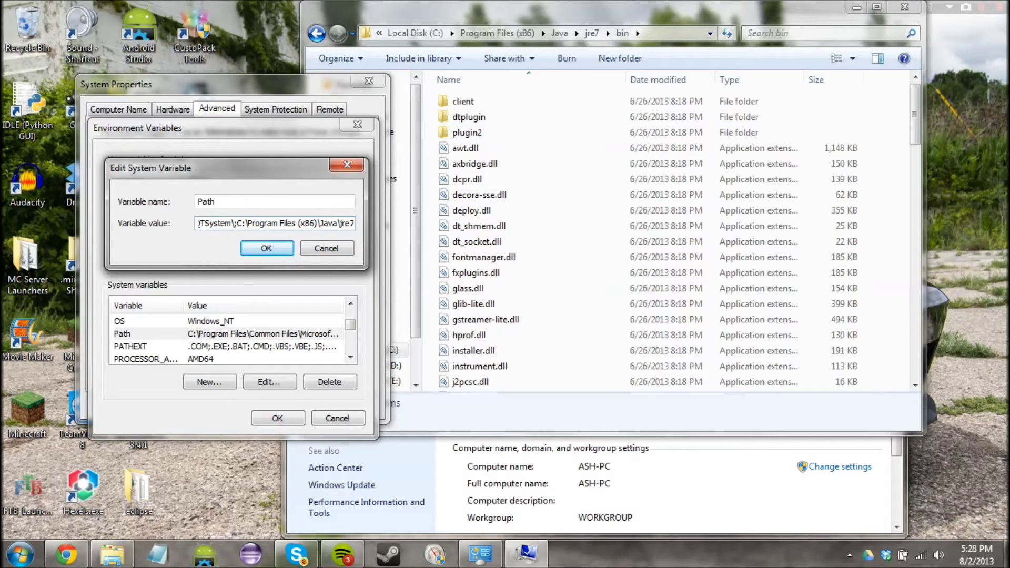
pyautogui.moveTo(284, 223); pyautogui.dragTo(376, 223)
pyautogui.press('End')
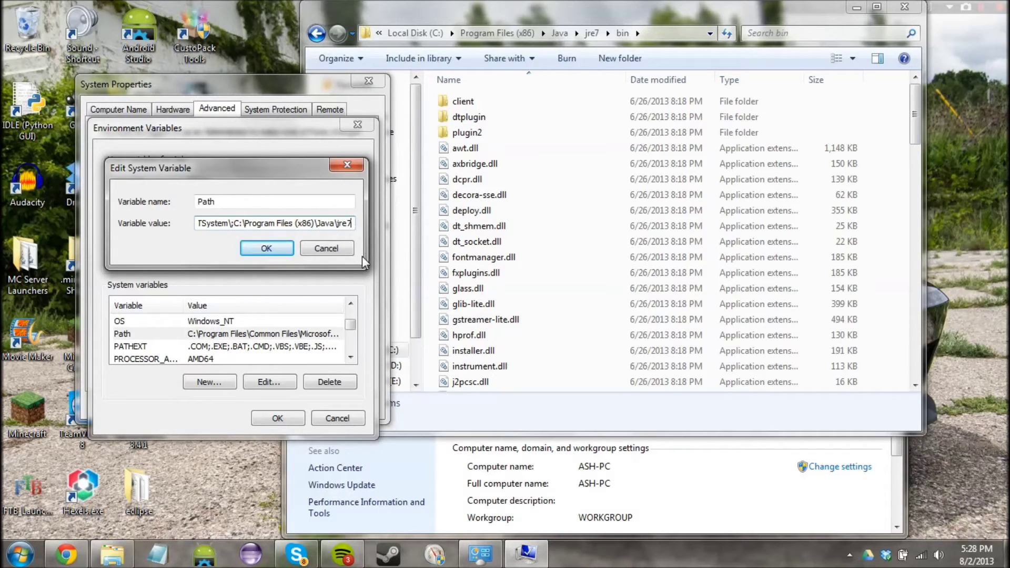
pyautogui.write('\\')
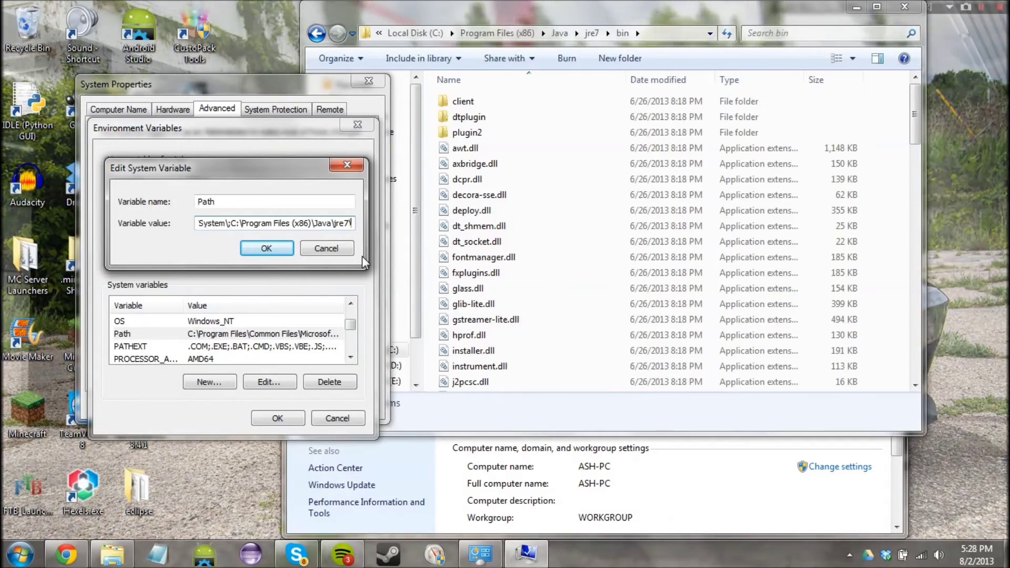
pyautogui.write('bin')
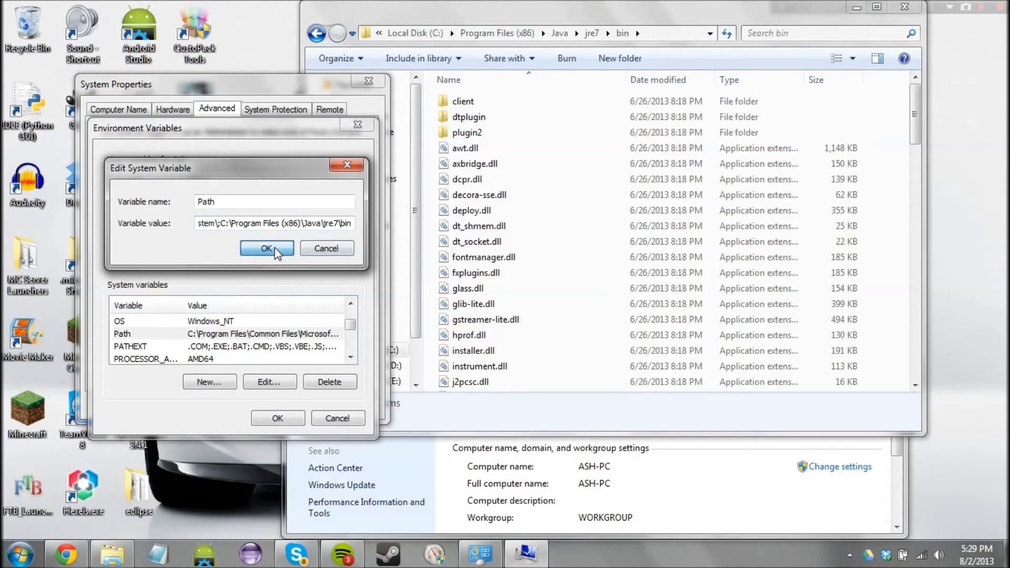
# - Confirm the edited Path value, then reopen it to check it ends in jre7\bin and confirm again
pyautogui.click(277, 253)
pyautogui.click(289, 383)
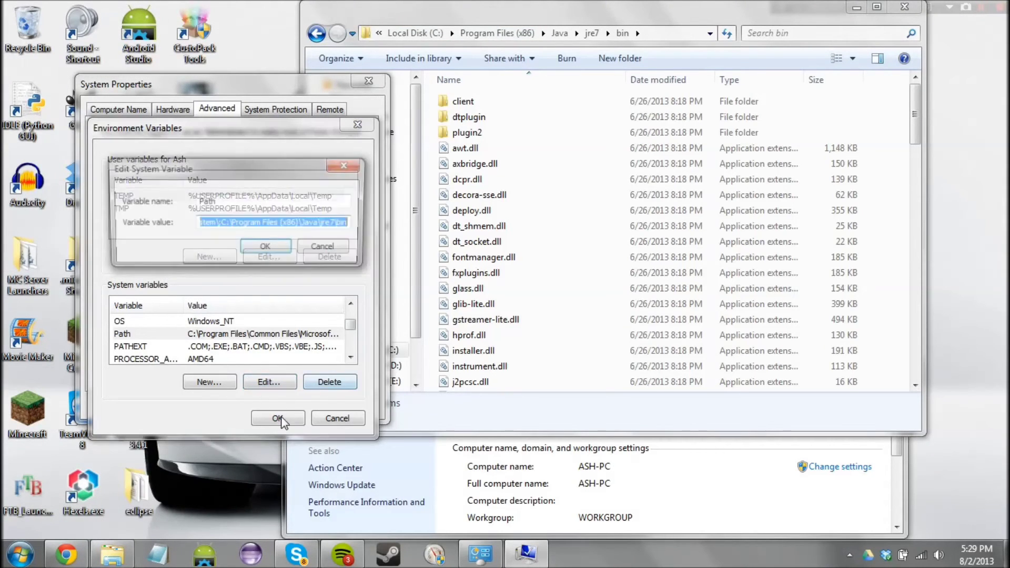
pyautogui.click(226, 223)
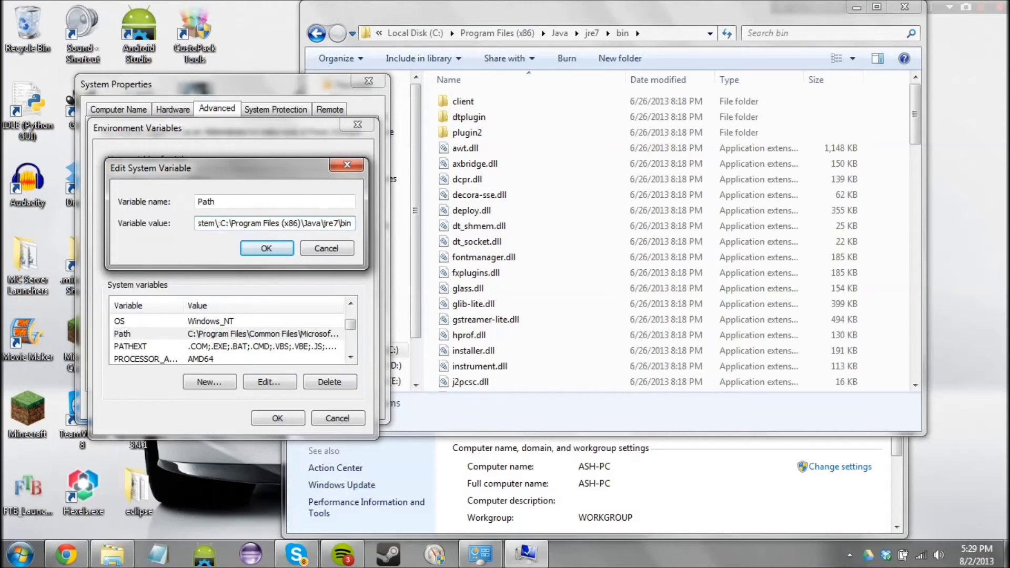
pyautogui.click(258, 252)
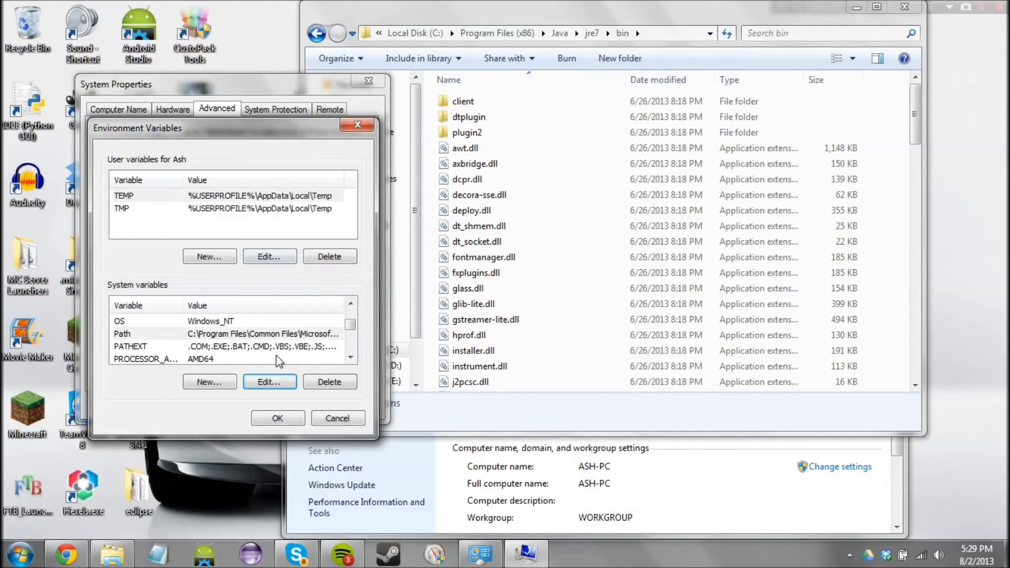
# - Save Environment Variables and System Properties, then close Explorer and the Control Panel System window
pyautogui.click(280, 416)
pyautogui.click(232, 405)
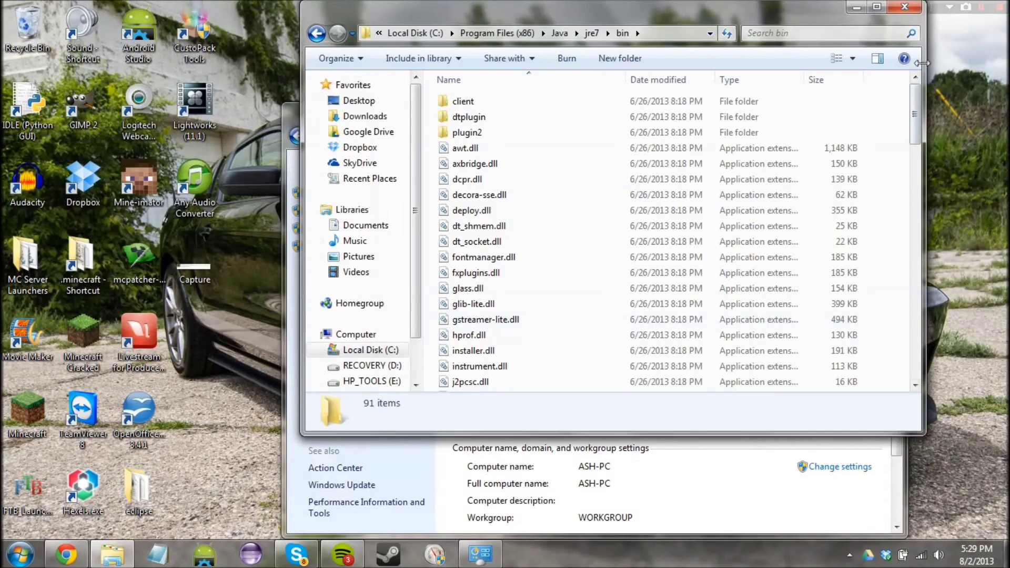
pyautogui.click(902, 8)
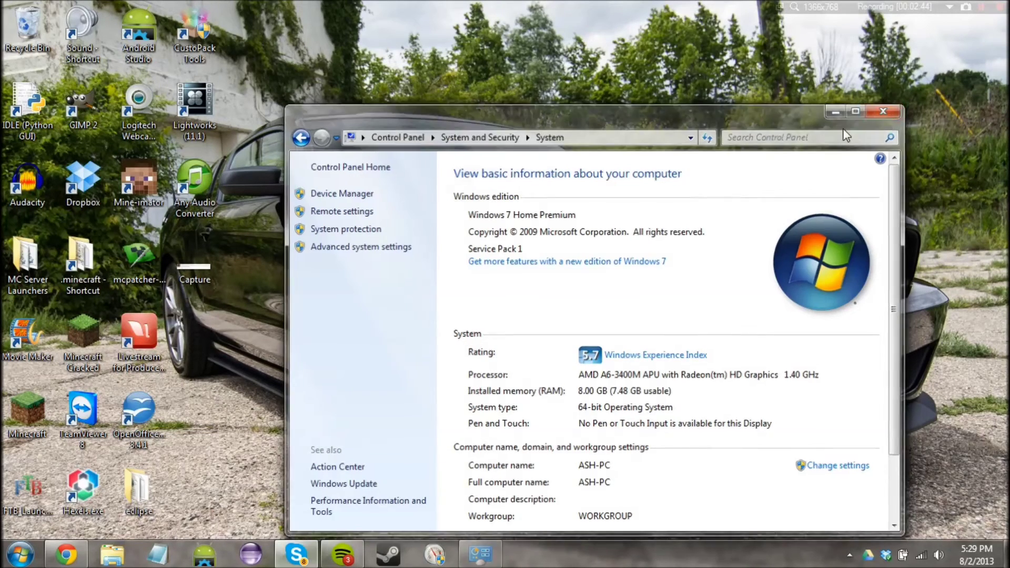
pyautogui.click(885, 109)
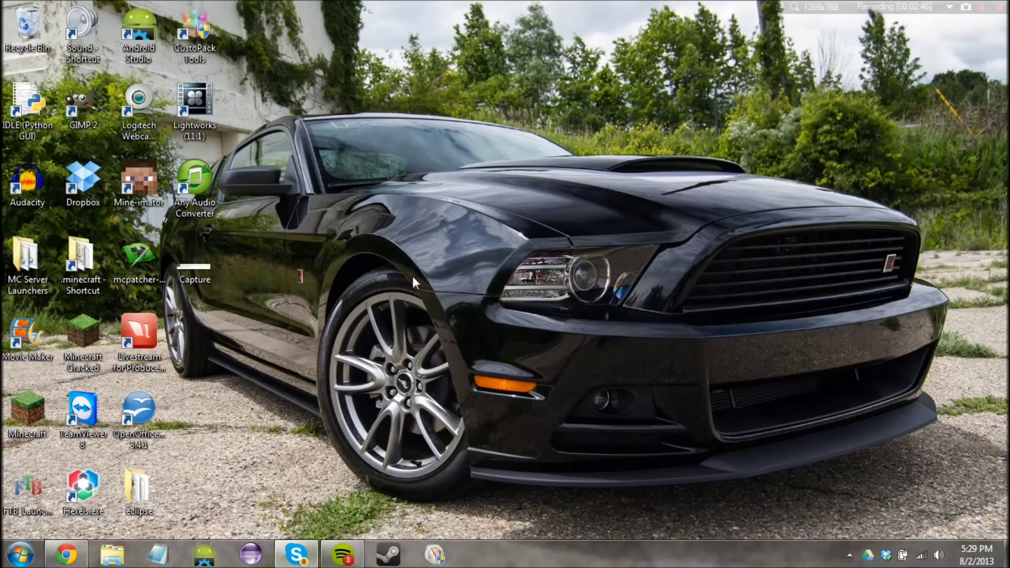